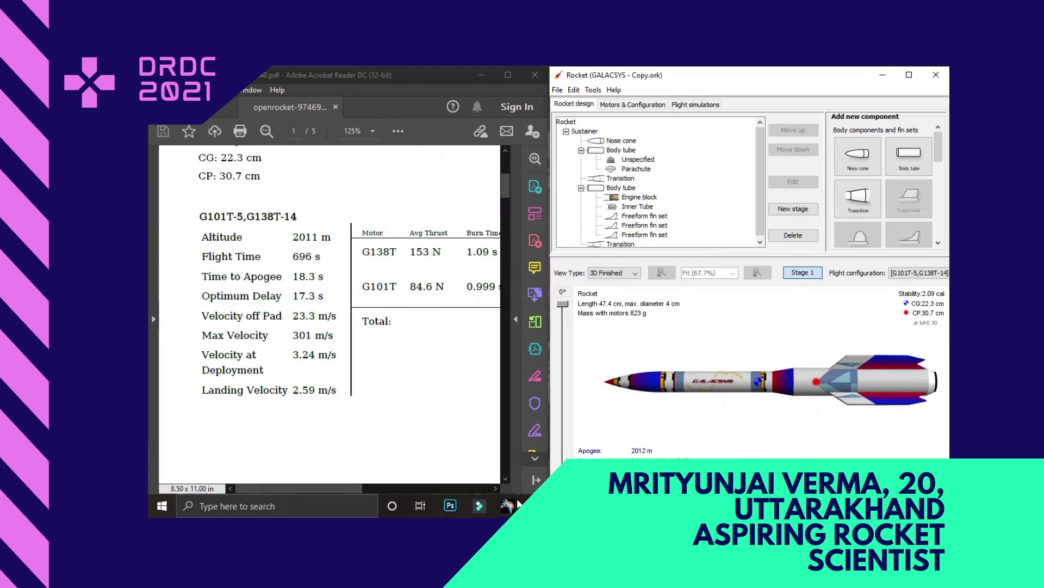
Examine the motor thrust, impulse and size data in the PDF report and the nose cone's general and shoulder settings
left_click_drag(361, 486, 480, 491)
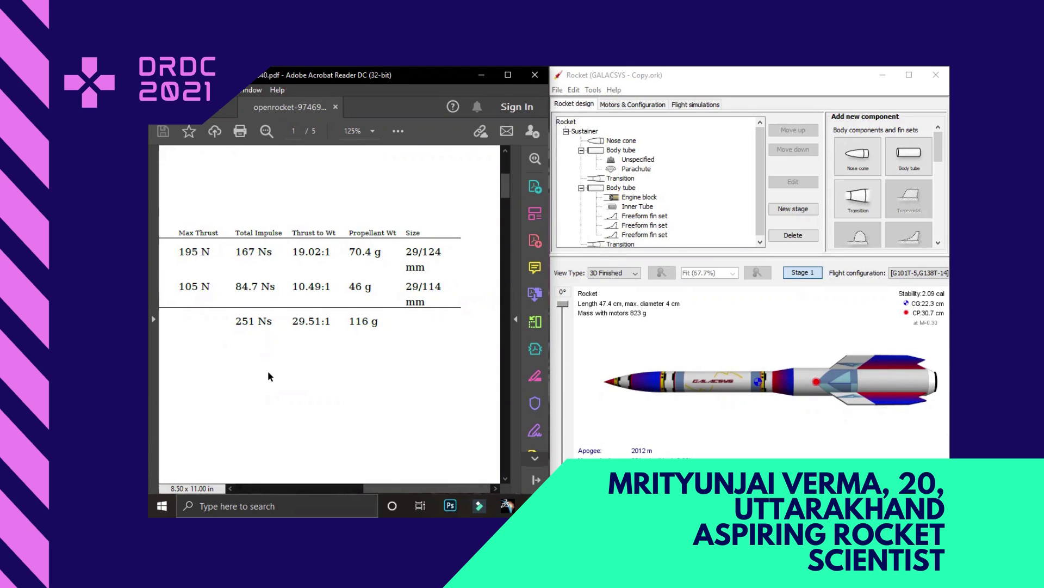
left_click(613, 141)
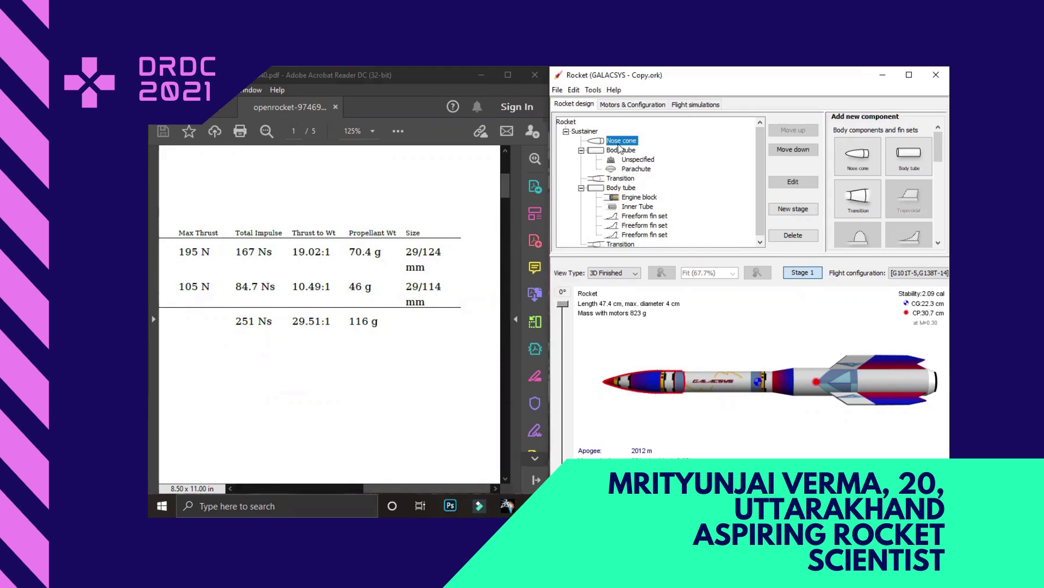
double_click(619, 142)
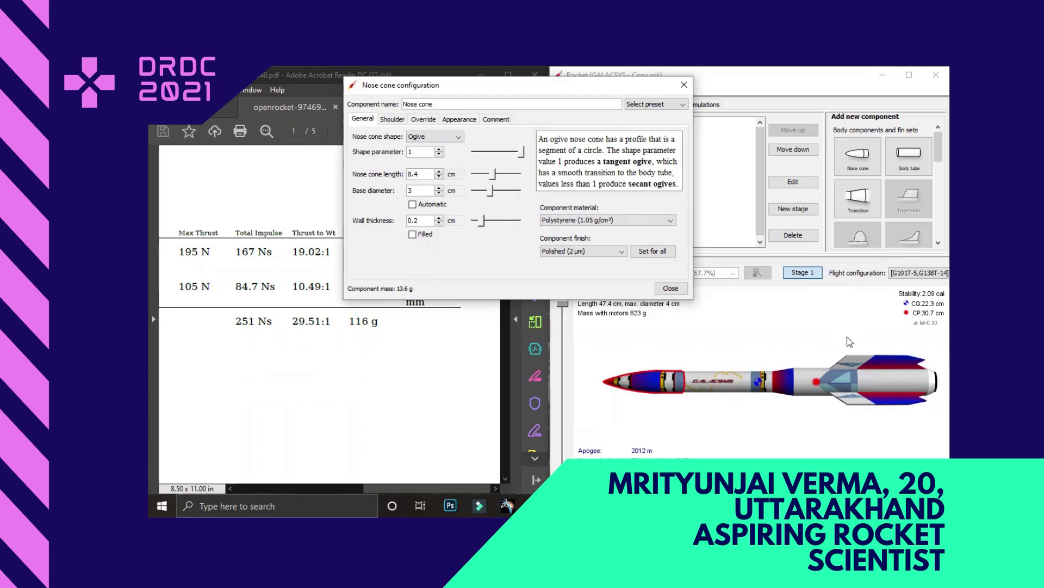
left_click(393, 120)
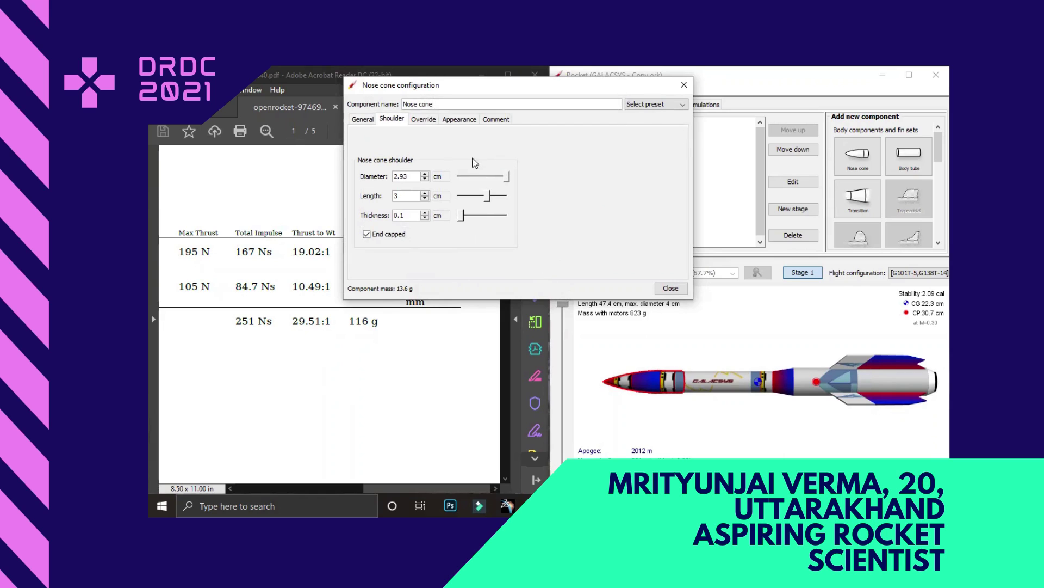
left_click(684, 85)
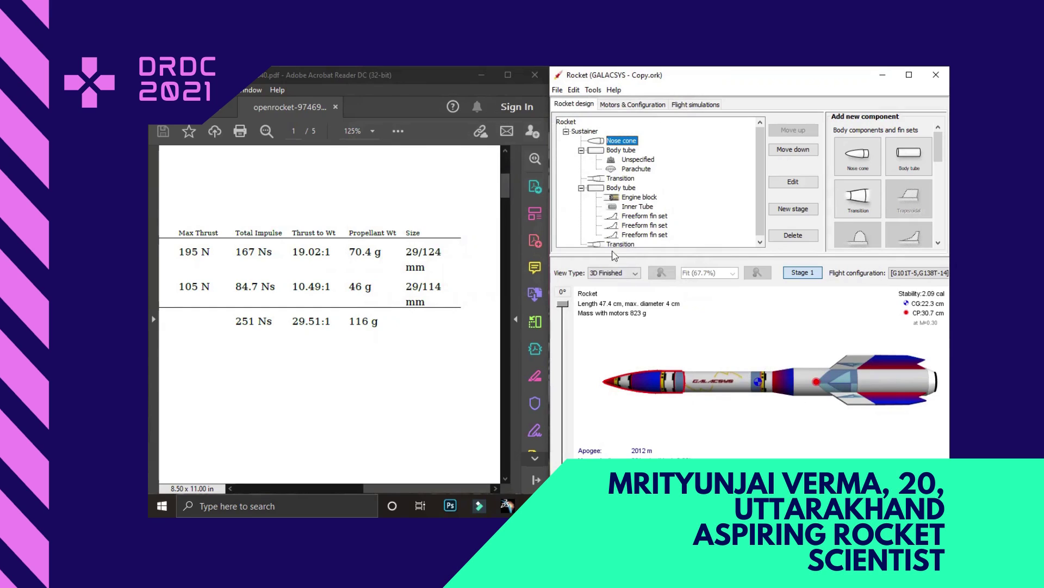
Review the dimensions and material of the lower body tube and of its inner tube
left_click(615, 188)
double_click(615, 188)
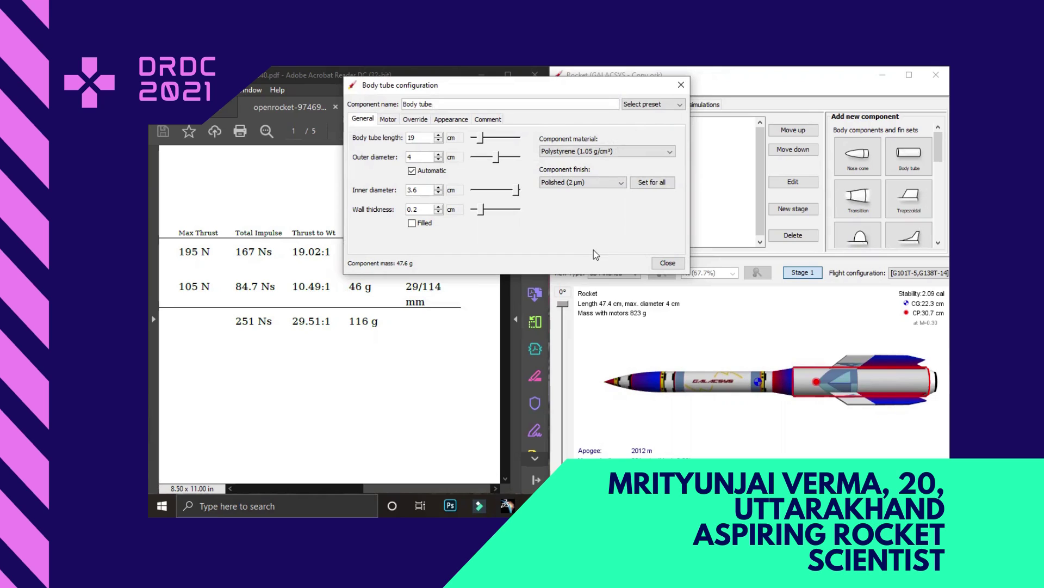
left_click(681, 85)
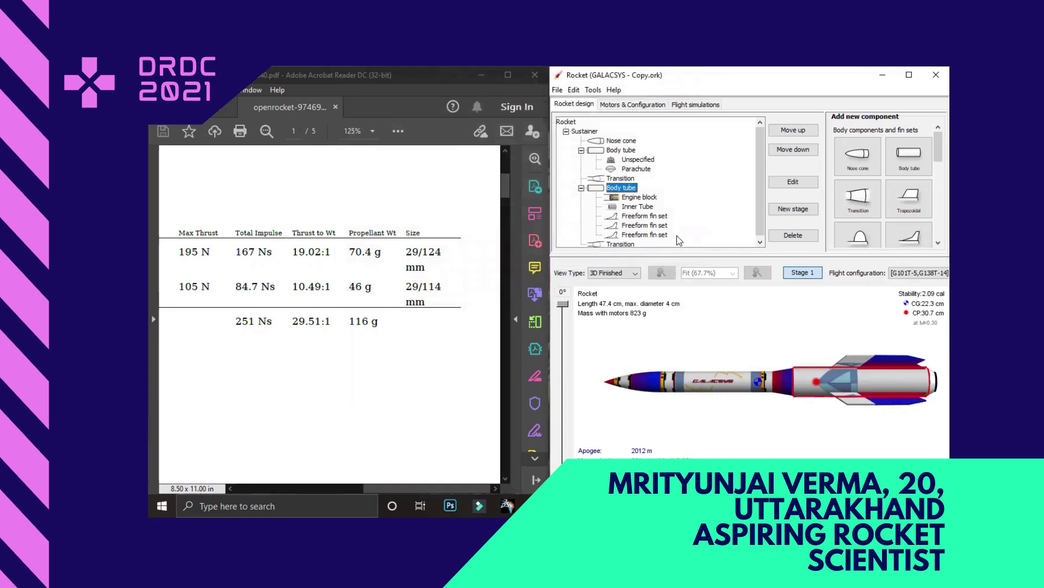
left_click(642, 206)
double_click(641, 207)
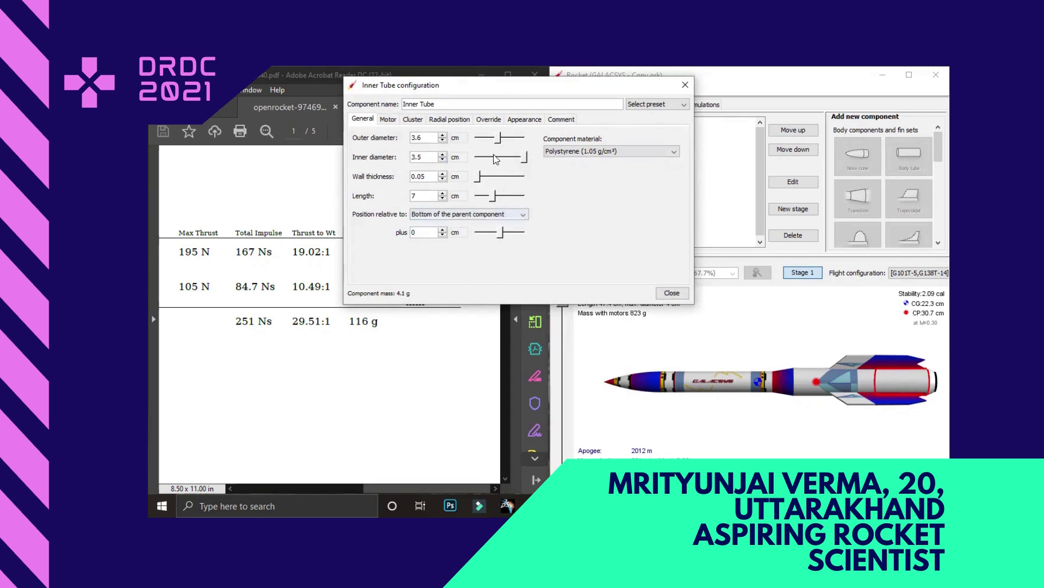
left_click(685, 86)
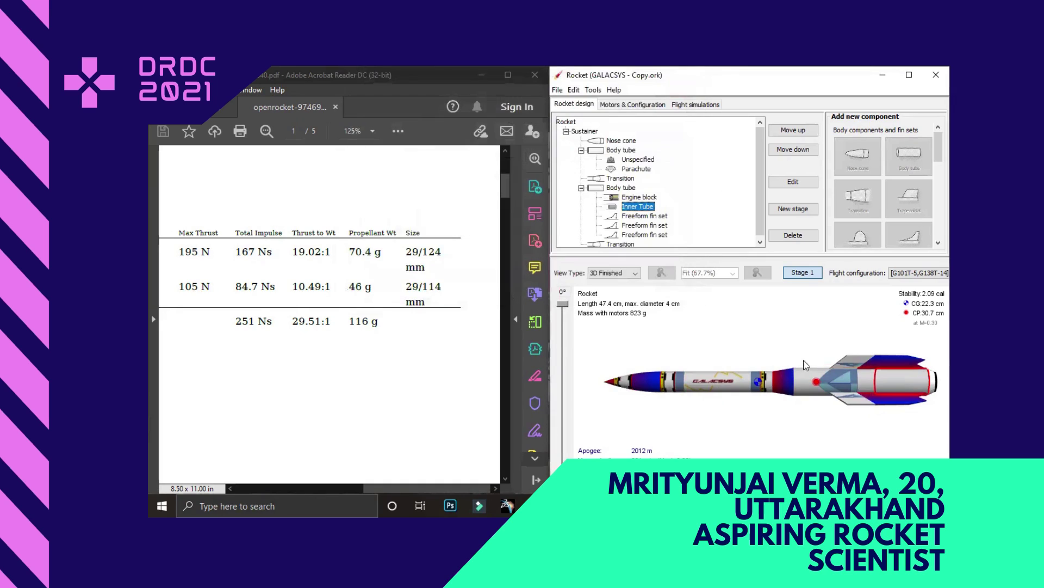
Inspect the freeform fin sets on the lower body tube, including their general settings and shape points
left_click(804, 398)
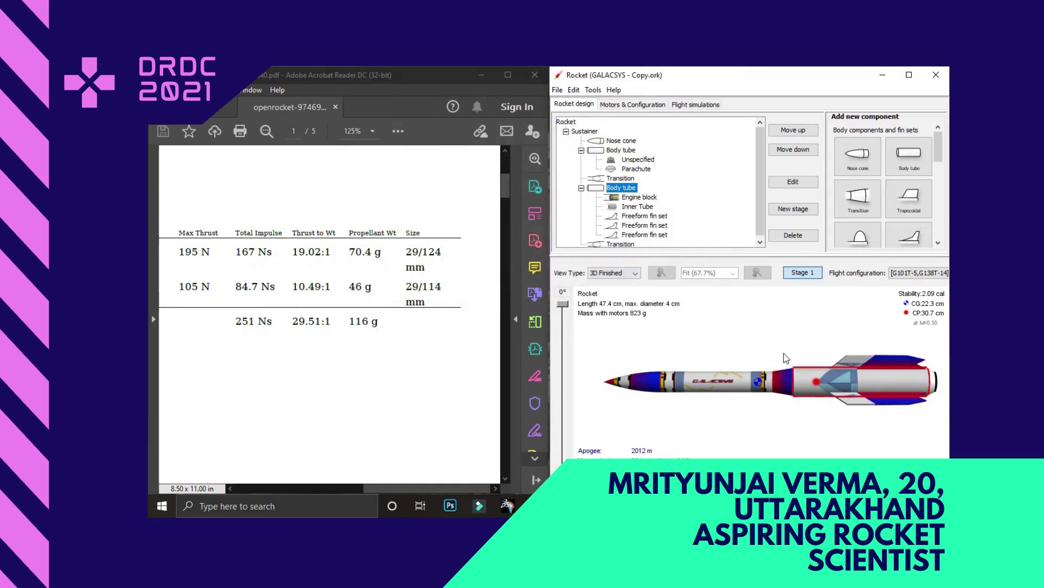
double_click(854, 363)
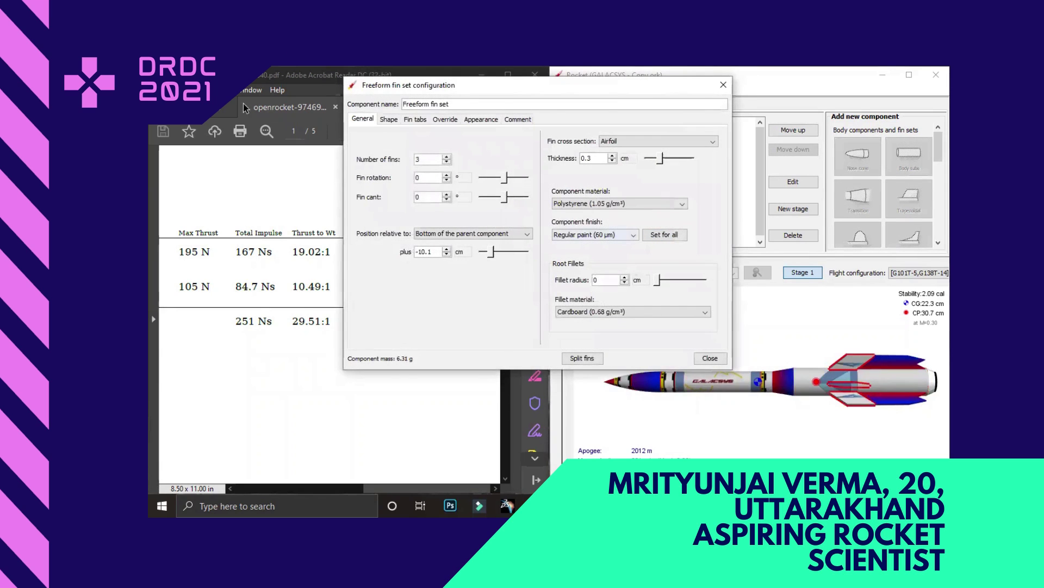
left_click(387, 120)
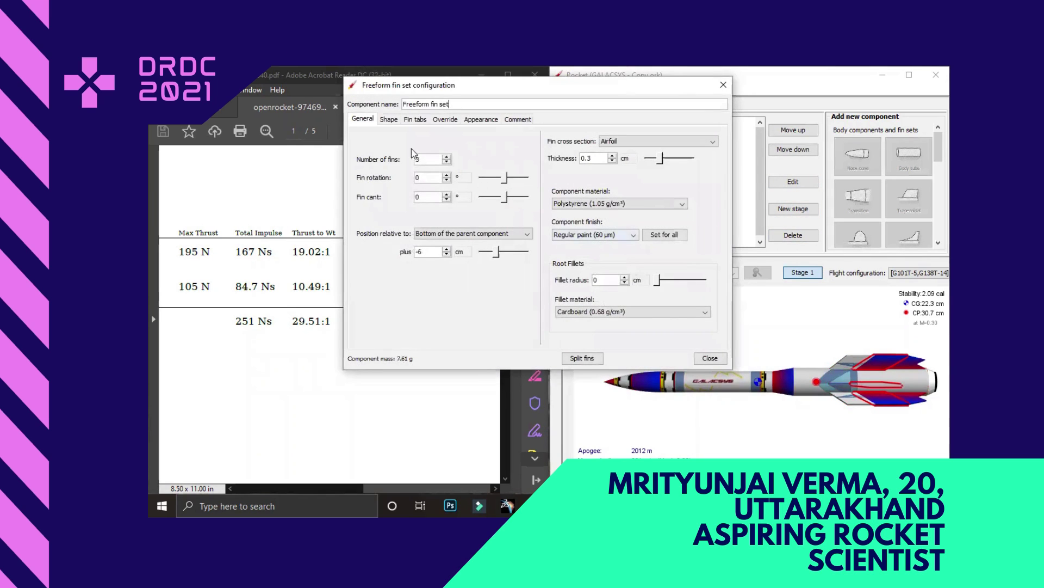
left_click(389, 121)
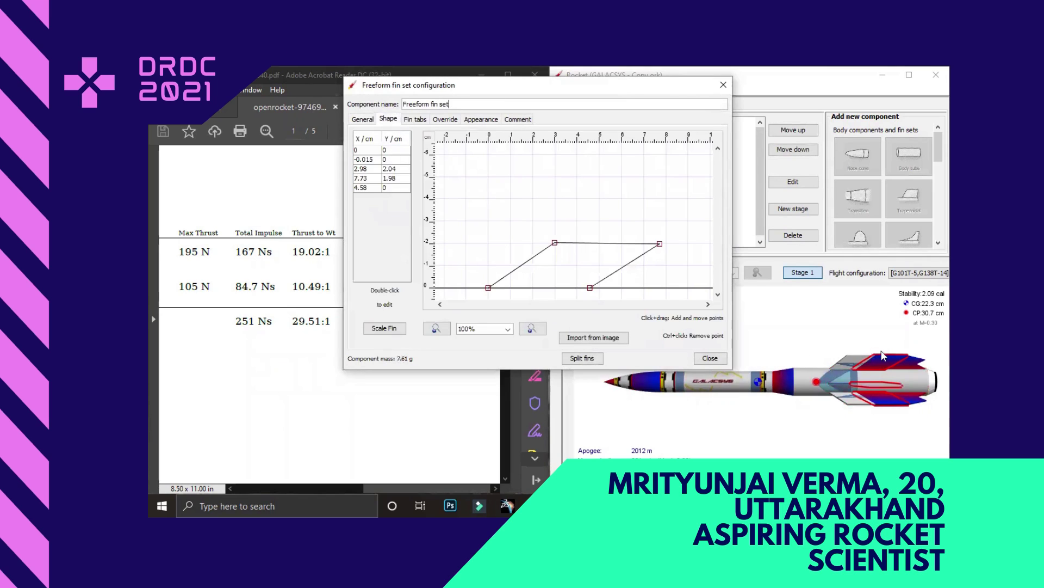
left_click(917, 368)
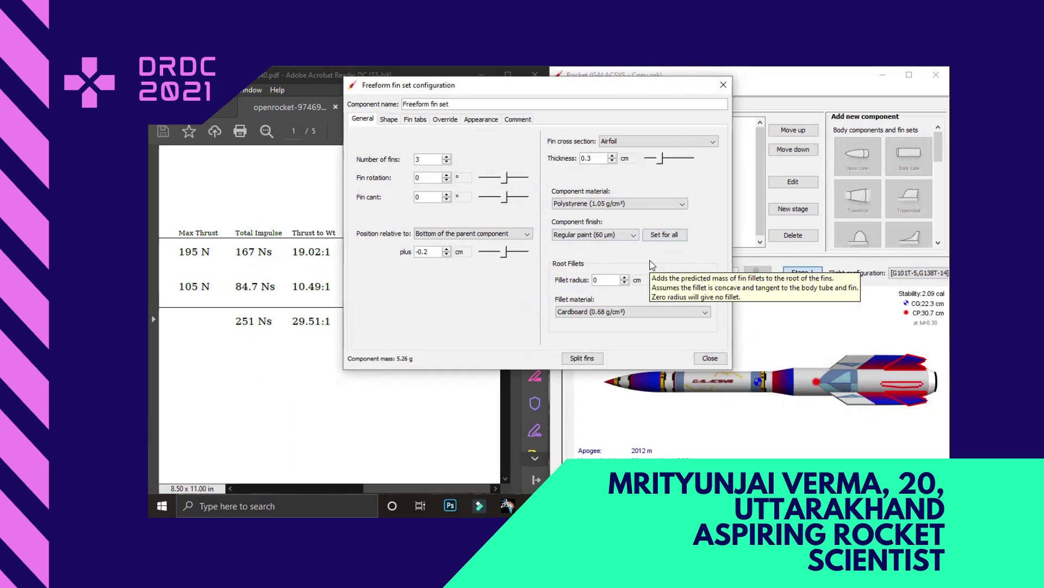
left_click(724, 85)
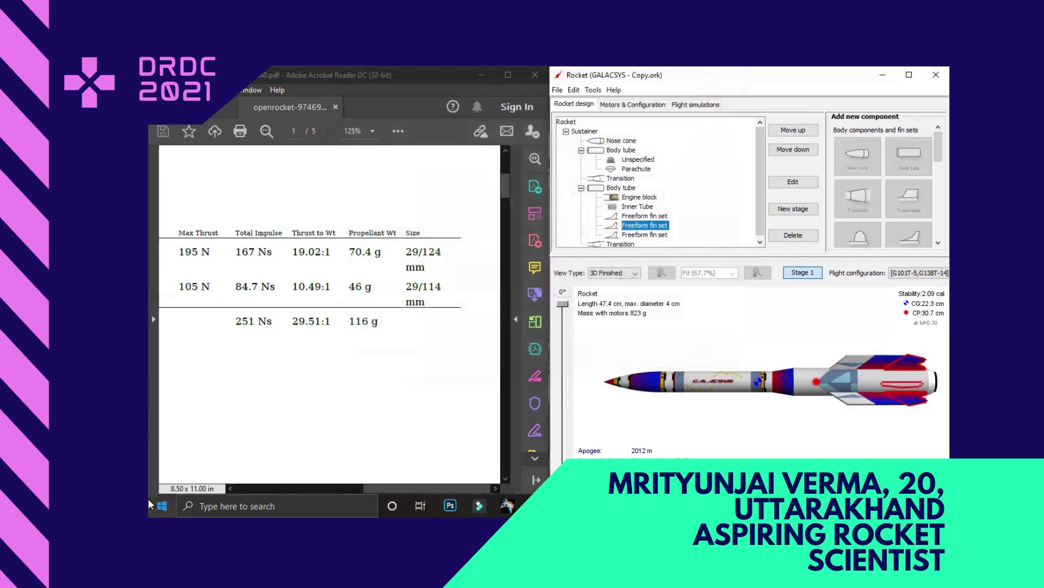
Review the shape, length, fore and aft diameters of the transition between the two body tubes
scroll(631, 239, "down", 1)
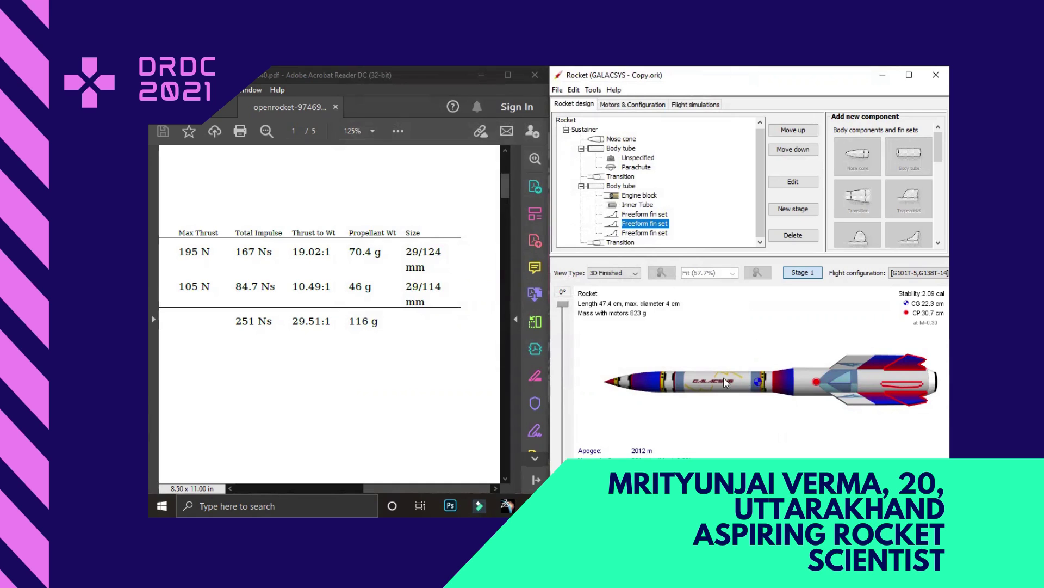
double_click(779, 391)
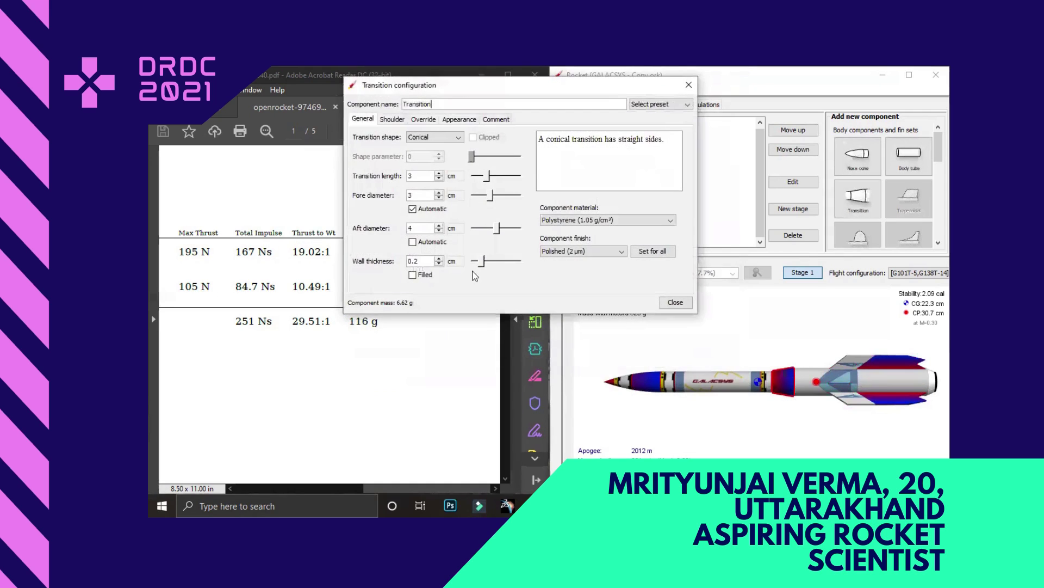
left_click(412, 209)
left_click(688, 85)
Maximize the rocket design window and examine the 3D model from the rear and the side
left_click_drag(849, 381, 900, 385)
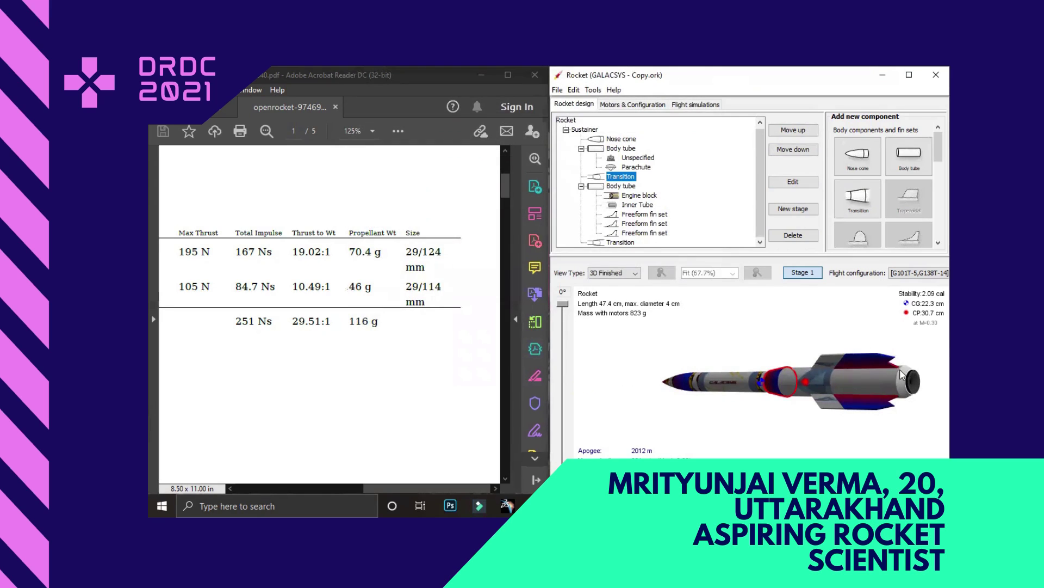
left_click_drag(904, 383, 907, 382)
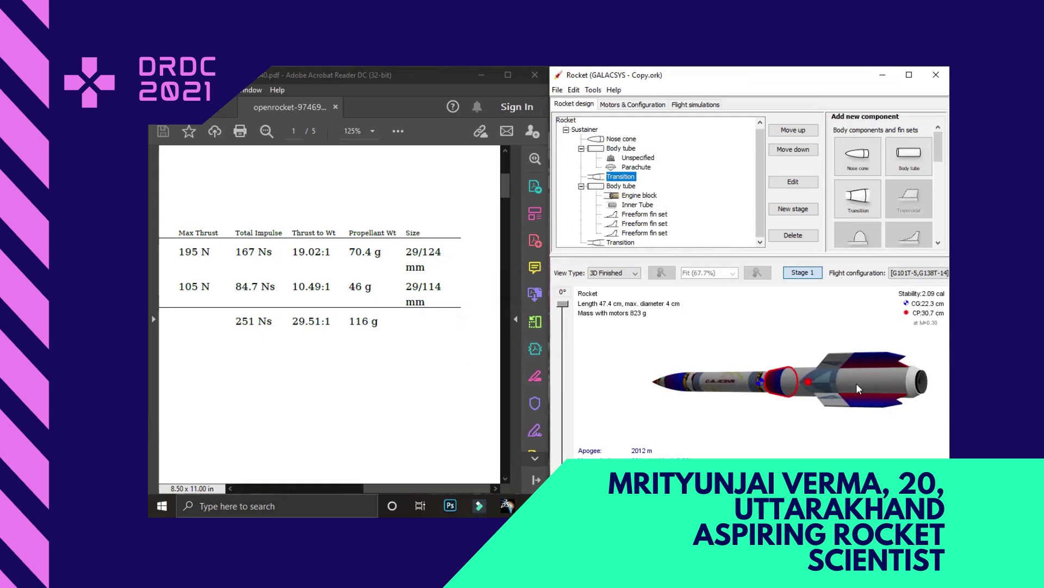
left_click(909, 74)
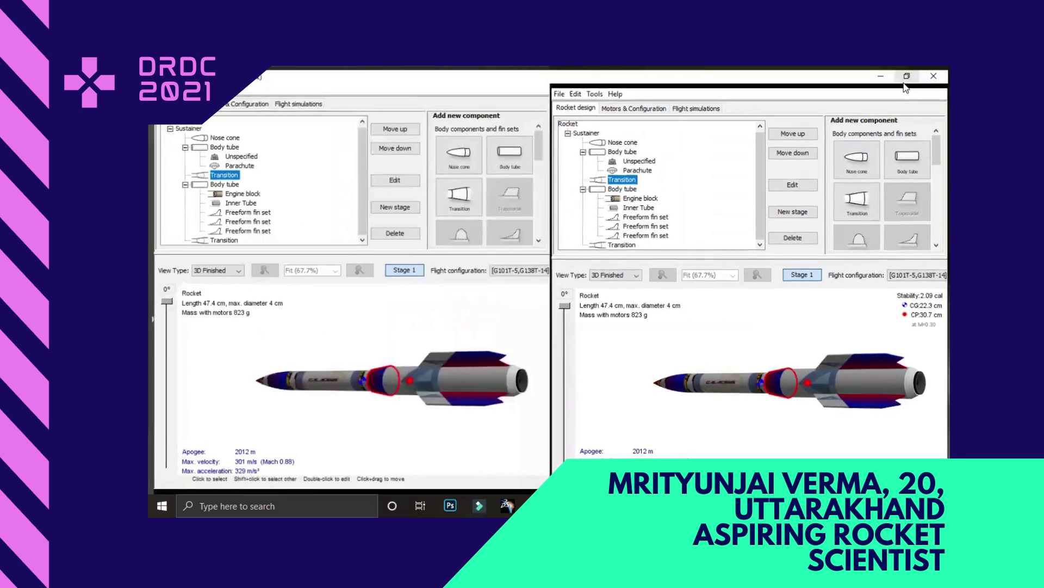
left_click_drag(890, 361, 850, 378)
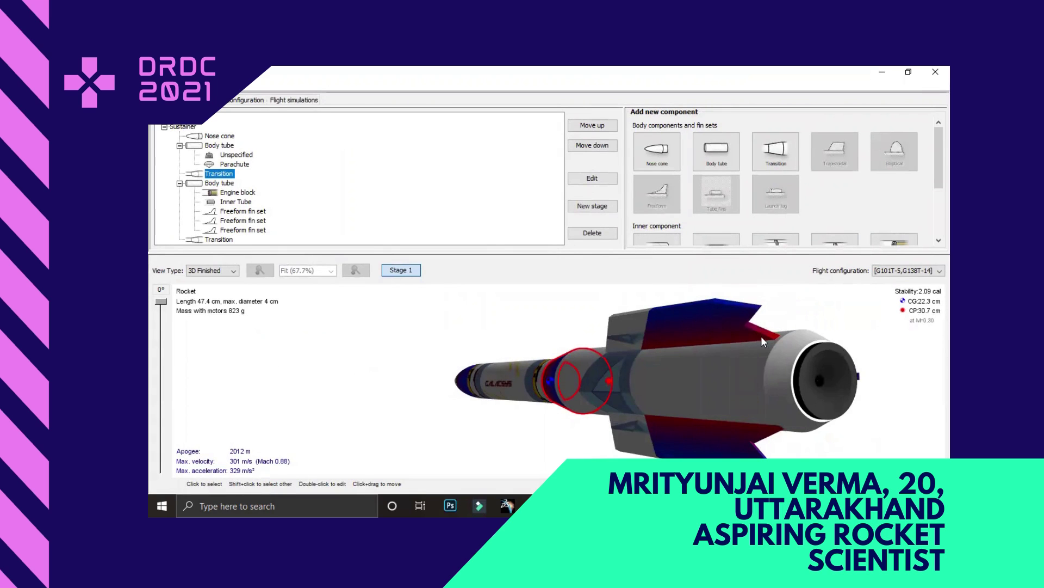
left_click_drag(761, 342, 580, 414)
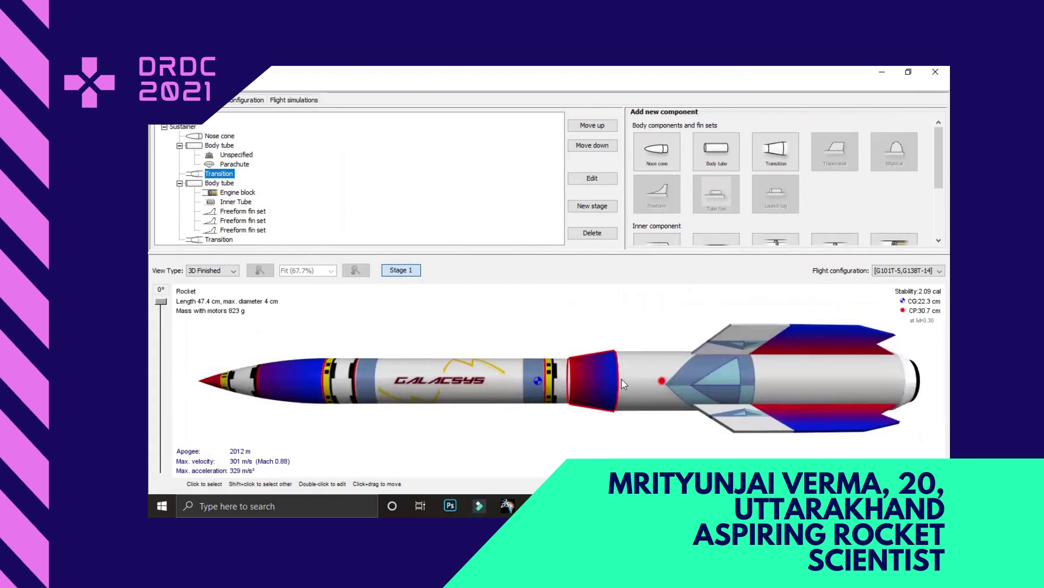
left_click(579, 413)
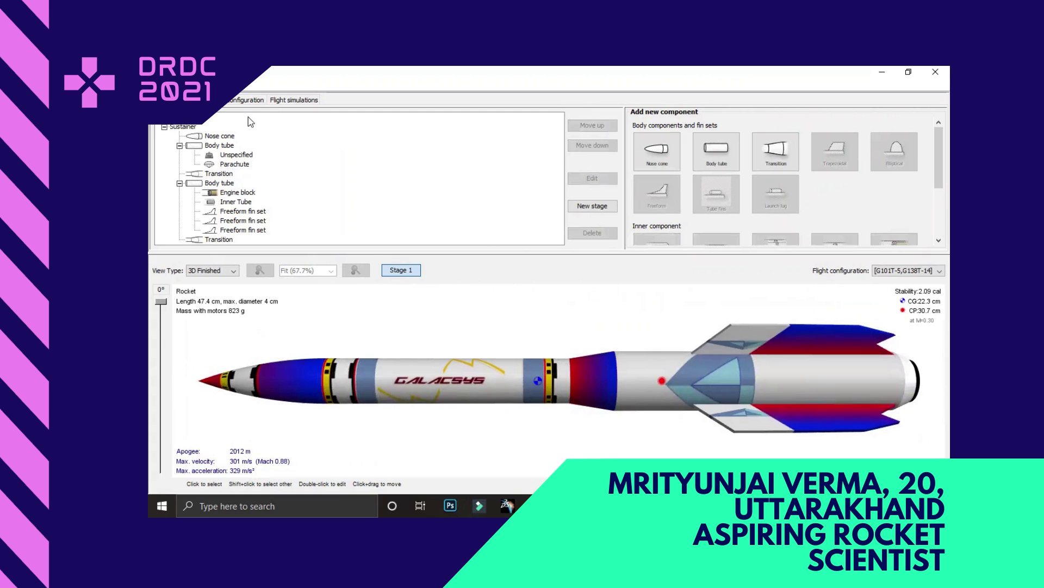
Examine the details and thrust curves of the G138T motor in the body tube and the G101T motor in the inner tube
left_click(246, 101)
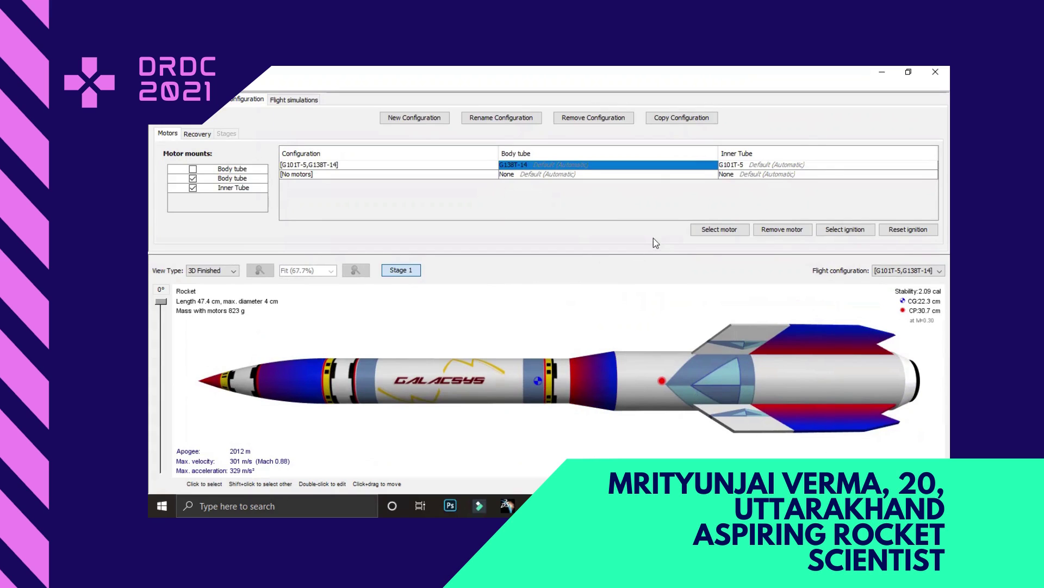
double_click(528, 164)
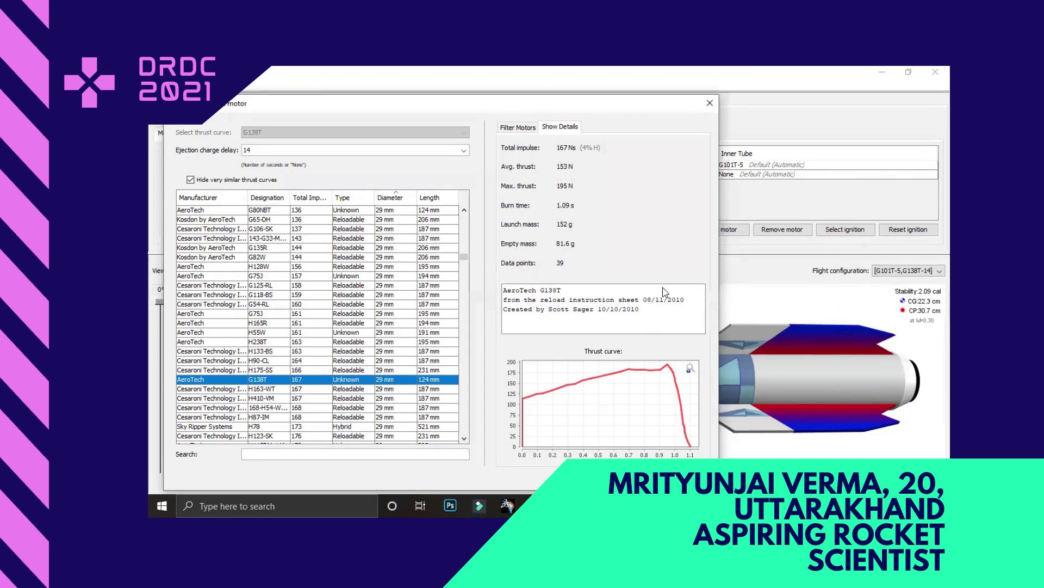
left_click(709, 103)
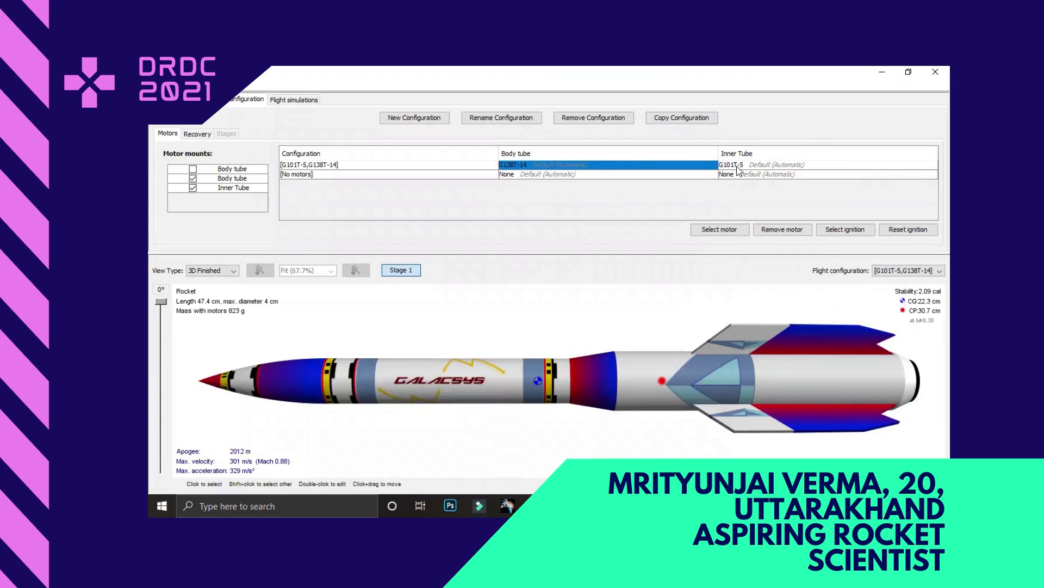
double_click(739, 166)
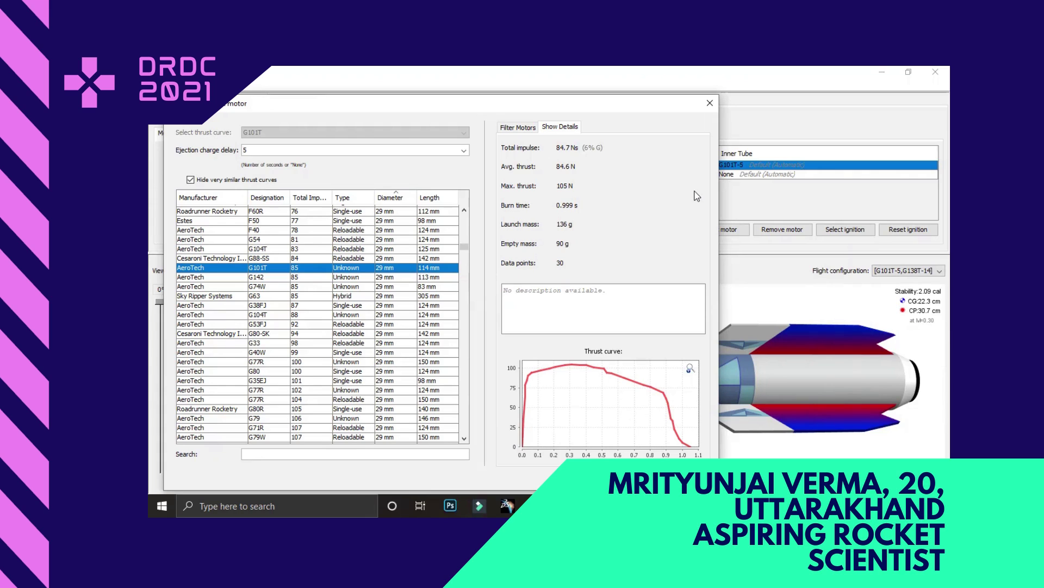
left_click(710, 103)
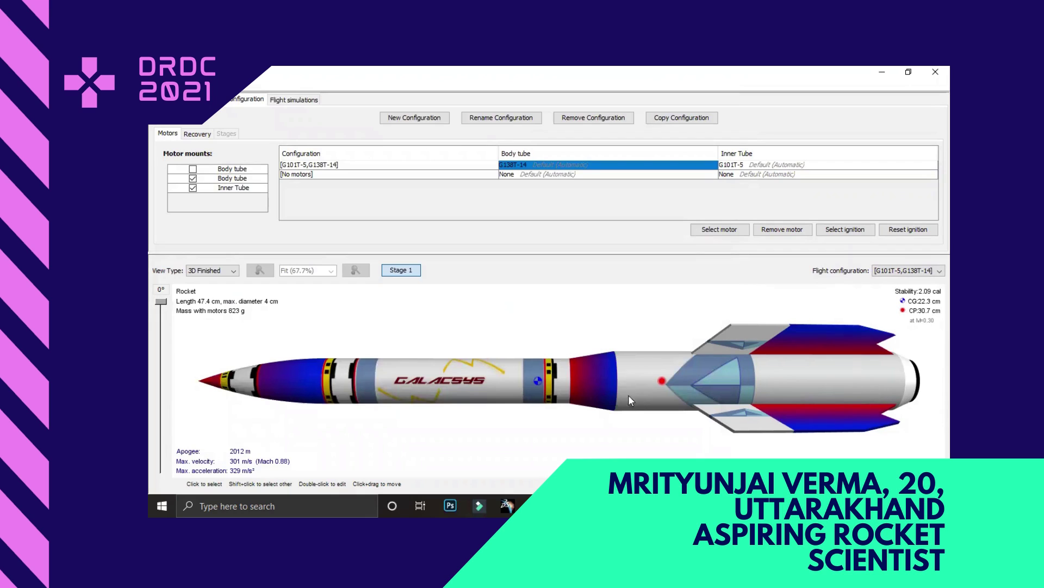
Inspect the finished 3D rocket's fins and body decoration from several angles
left_click_drag(654, 399, 681, 399)
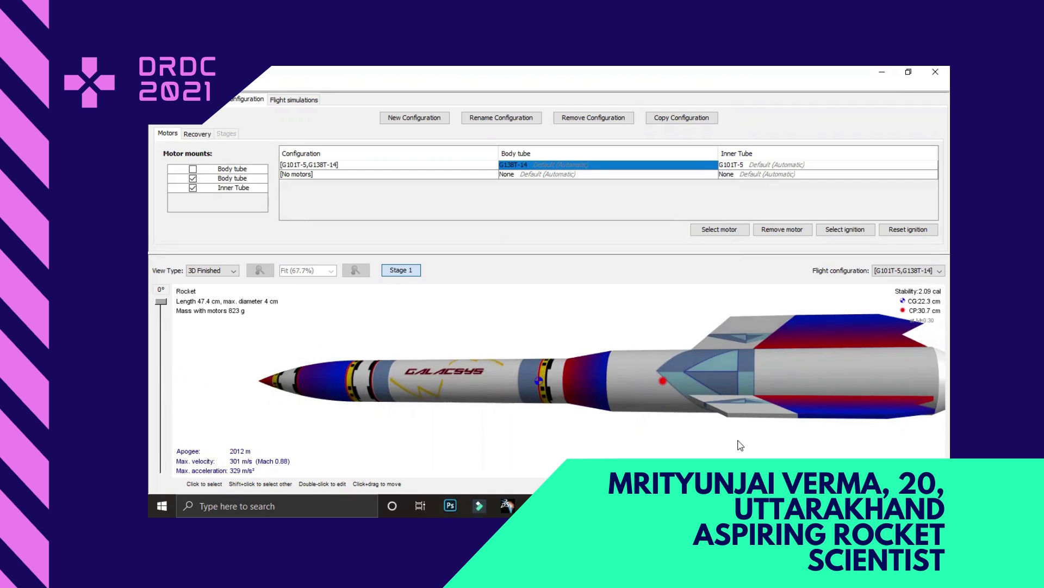
left_click_drag(754, 418, 771, 456)
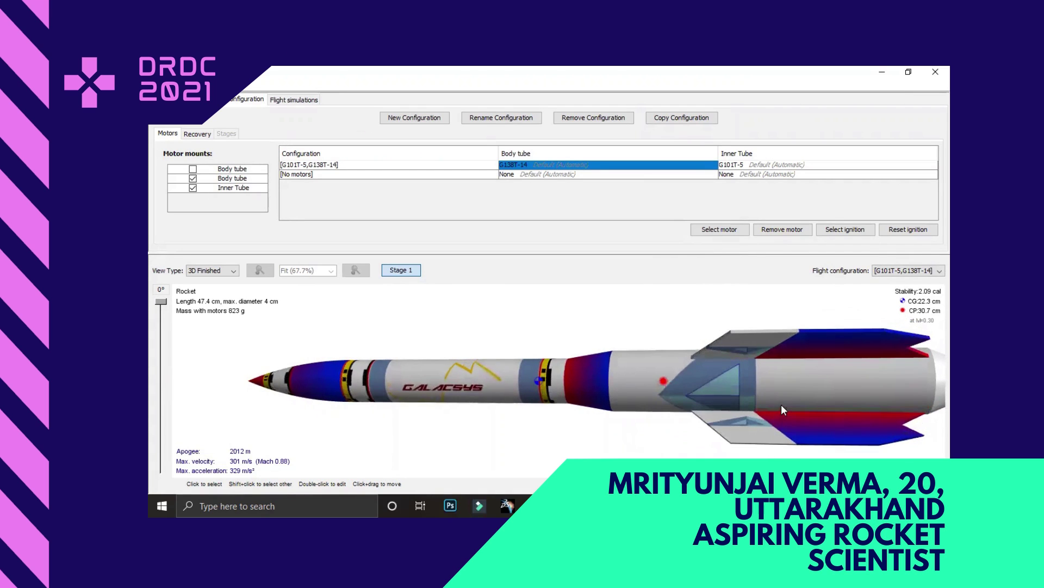
left_click_drag(782, 407, 757, 436)
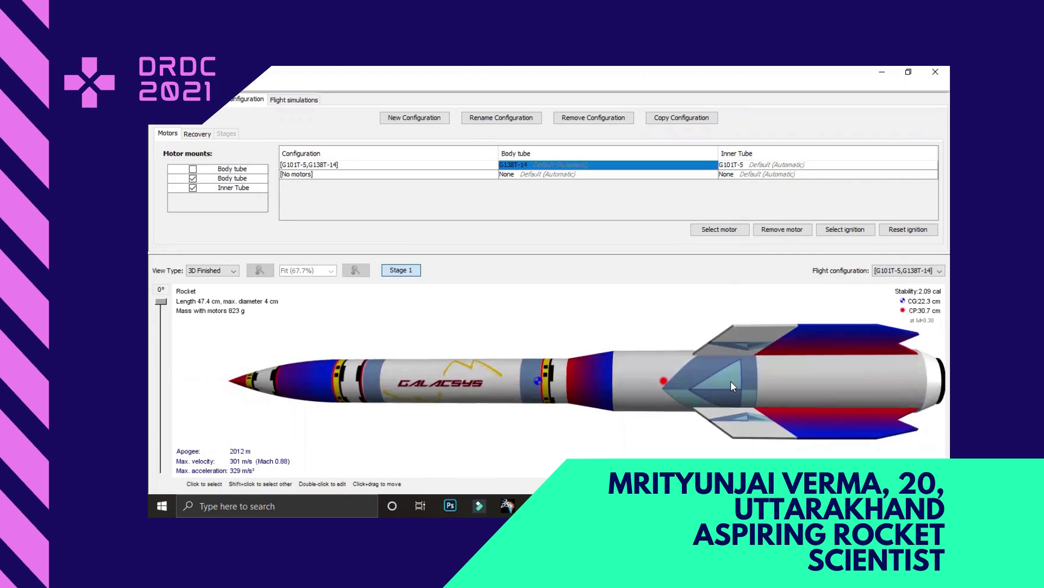
left_click_drag(732, 386, 694, 414)
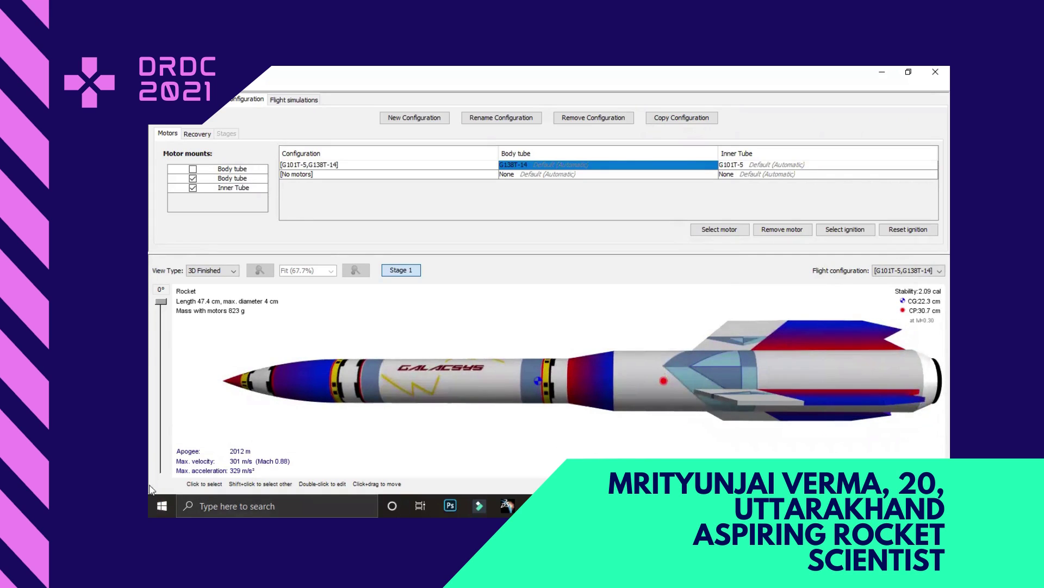
Rerun Simulation 1 for the G101T-5,G138T-14 configuration and review its flight results
left_click(298, 100)
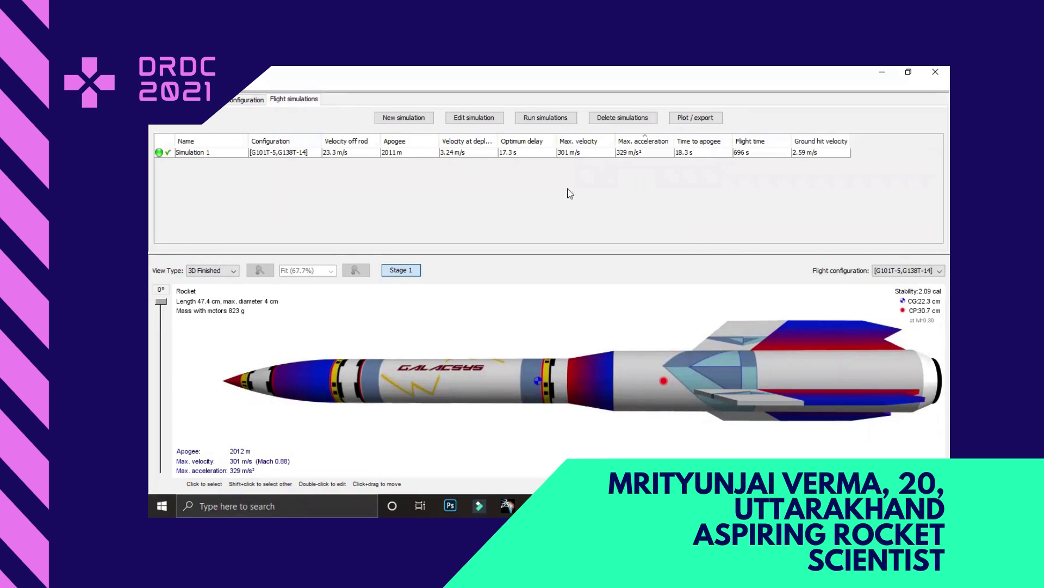
left_click(392, 154)
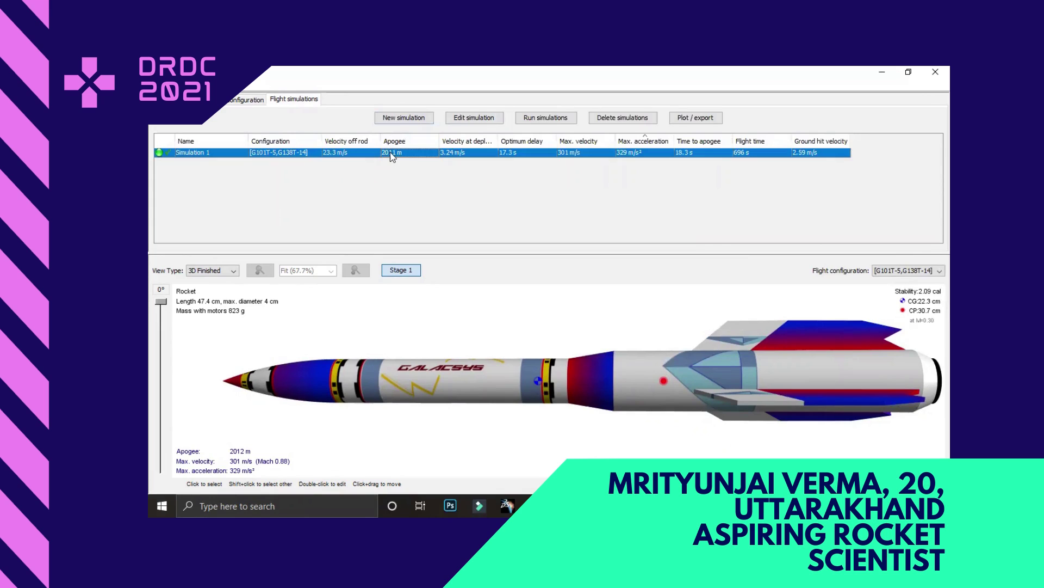
left_click(544, 118)
left_click(347, 141)
left_click_drag(609, 442, 617, 411)
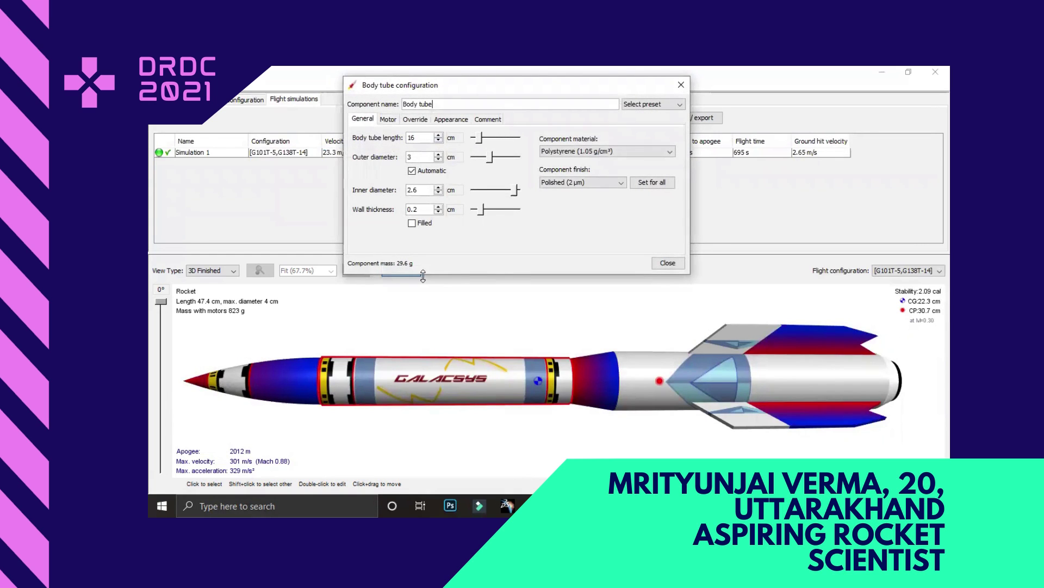
Close the body tube's configuration and review the parachute's canopy, shroud line and deployment settings
left_click(681, 85)
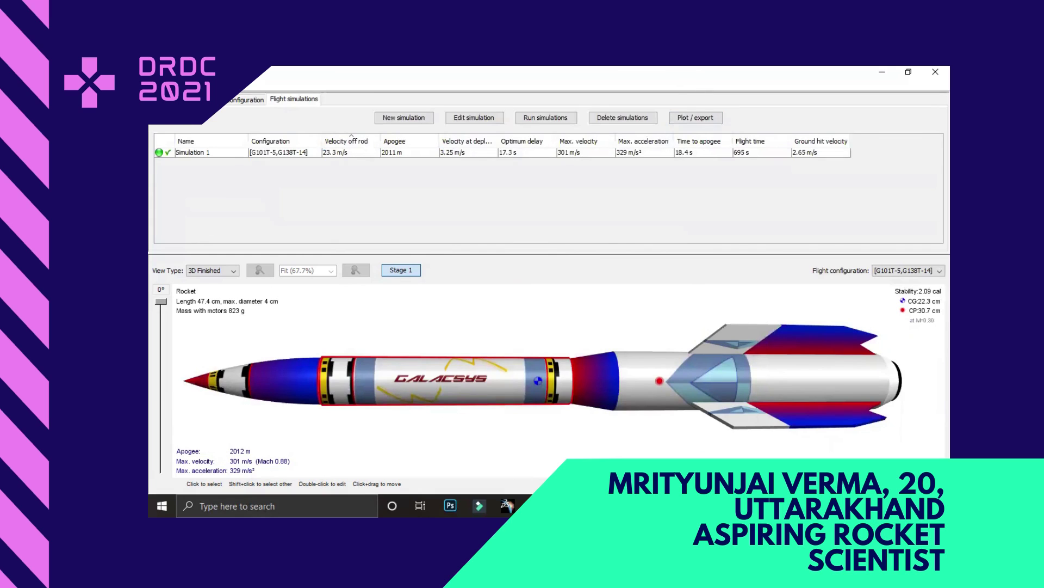
left_click(185, 100)
double_click(229, 164)
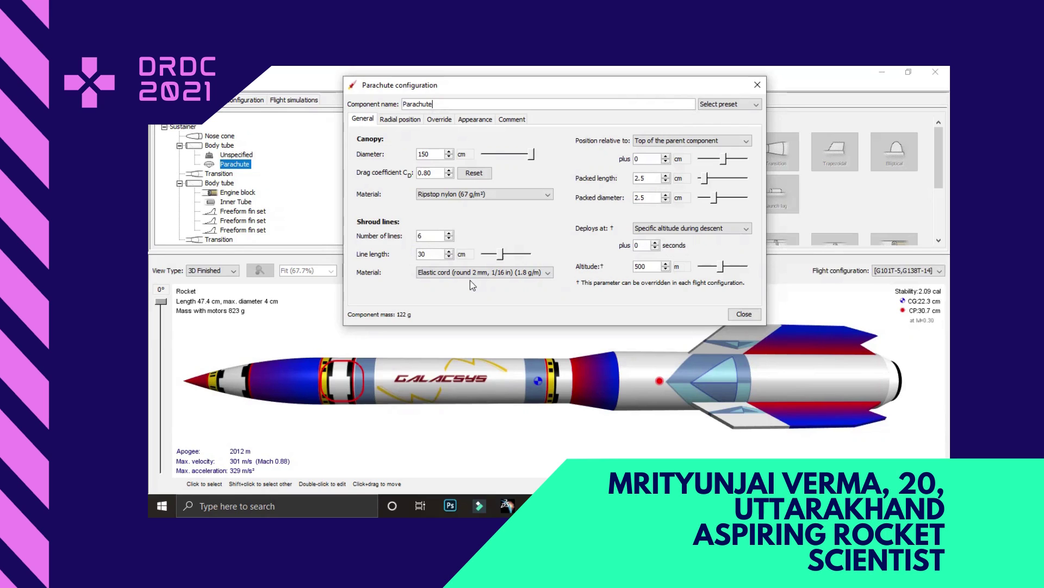
left_click(758, 84)
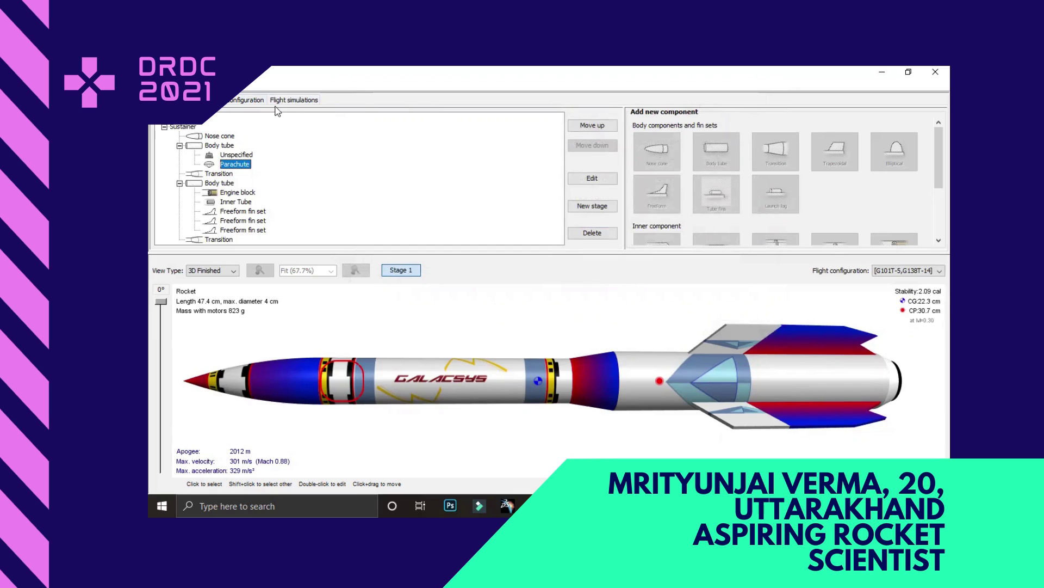
Plot Simulation 1's stability margin calibers against time with all flight events, examine the graph and close the plot windows
left_click(294, 100)
left_click(698, 121)
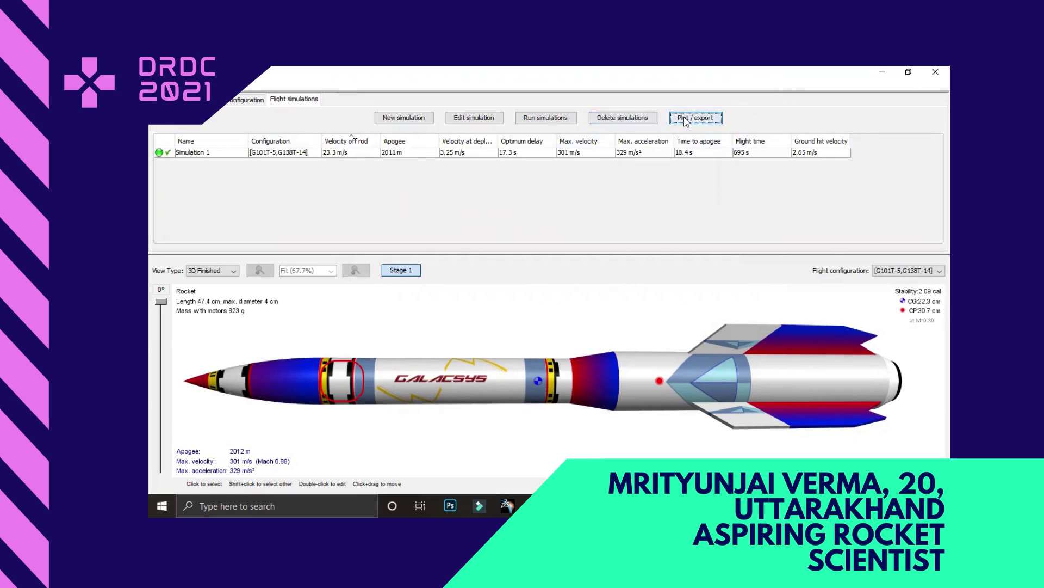
left_click(674, 154)
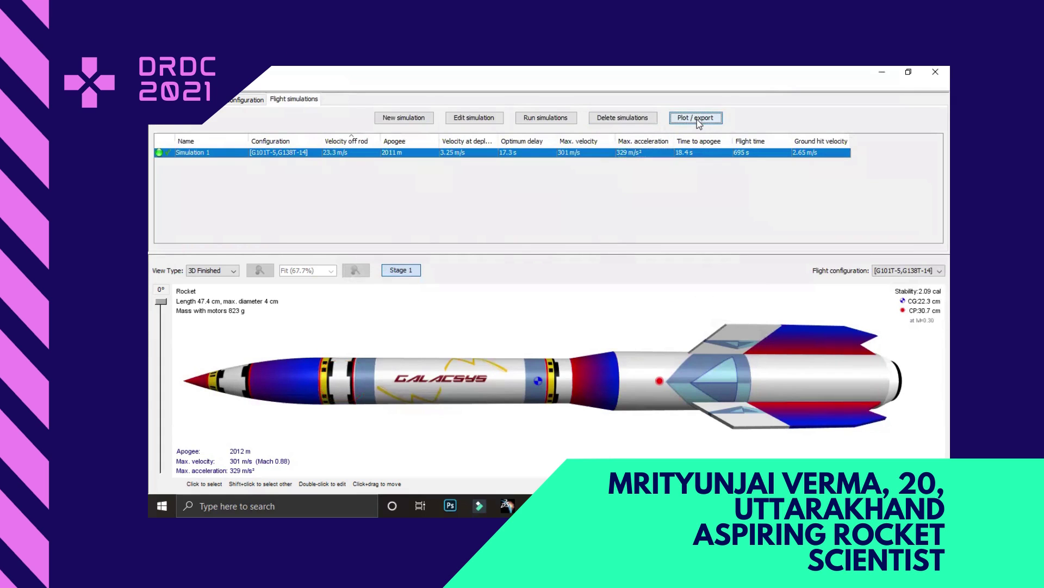
left_click(697, 119)
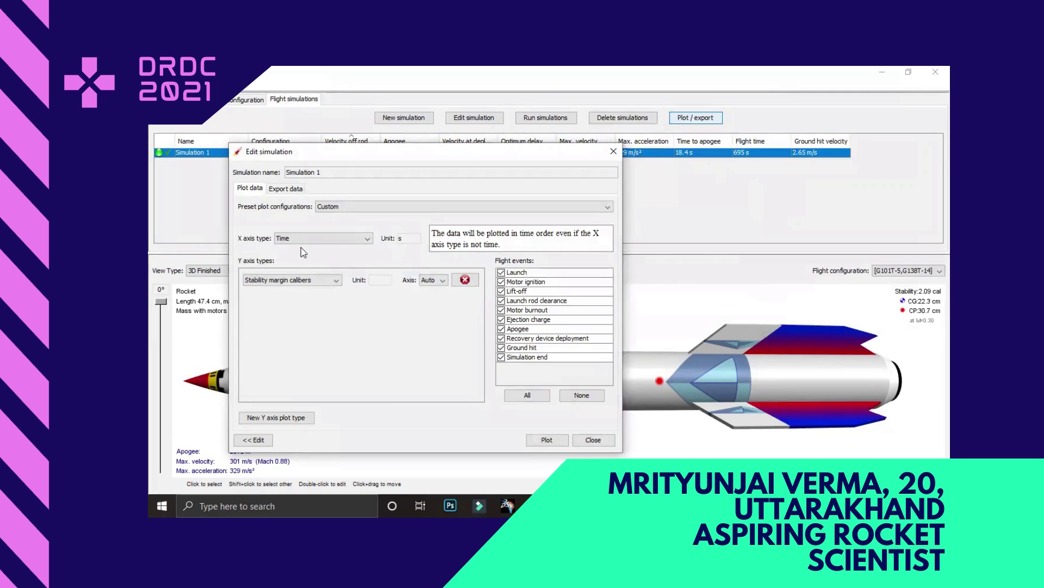
left_click(302, 238)
left_click(338, 238)
left_click(544, 440)
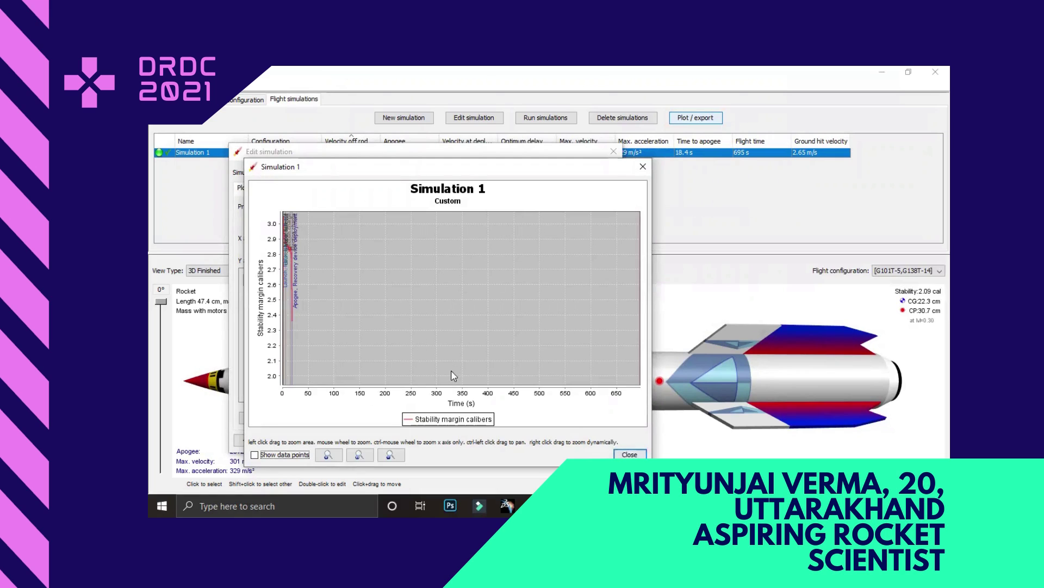
left_click(647, 169)
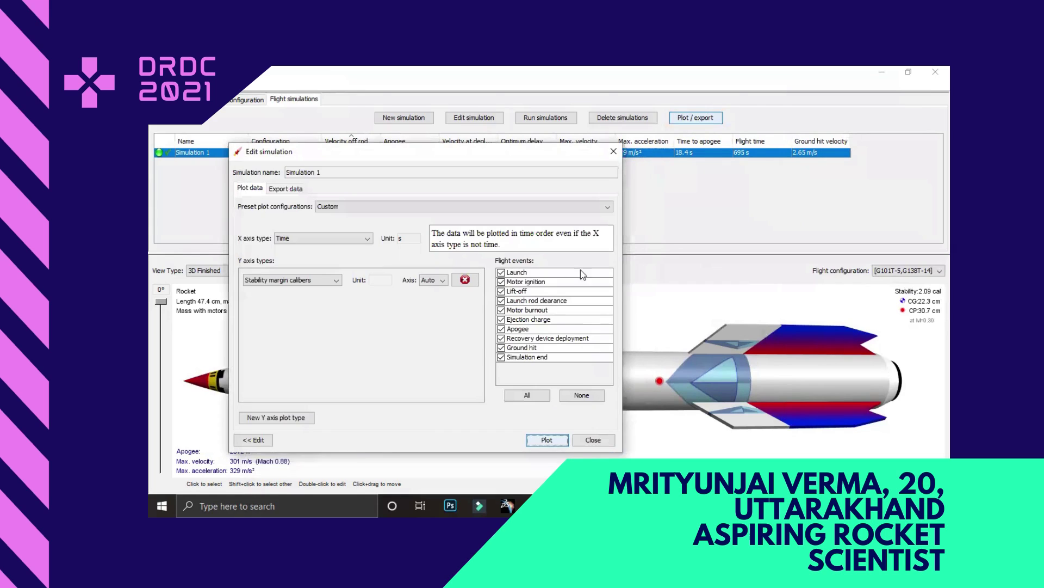
left_click(615, 154)
Rotate the finished 3D rocket to view it from the nose and return to the side view
mouse_move(578, 428)
left_mouse_down()
mouse_move(625, 425)
mouse_move(559, 432)
mouse_move(644, 387)
mouse_move(630, 425)
mouse_move(542, 414)
mouse_move(570, 385)
mouse_move(477, 411)
mouse_move(576, 401)
mouse_move(552, 426)
mouse_move(496, 417)
mouse_move(484, 441)
mouse_move(480, 420)
mouse_move(571, 414)
left_mouse_up()
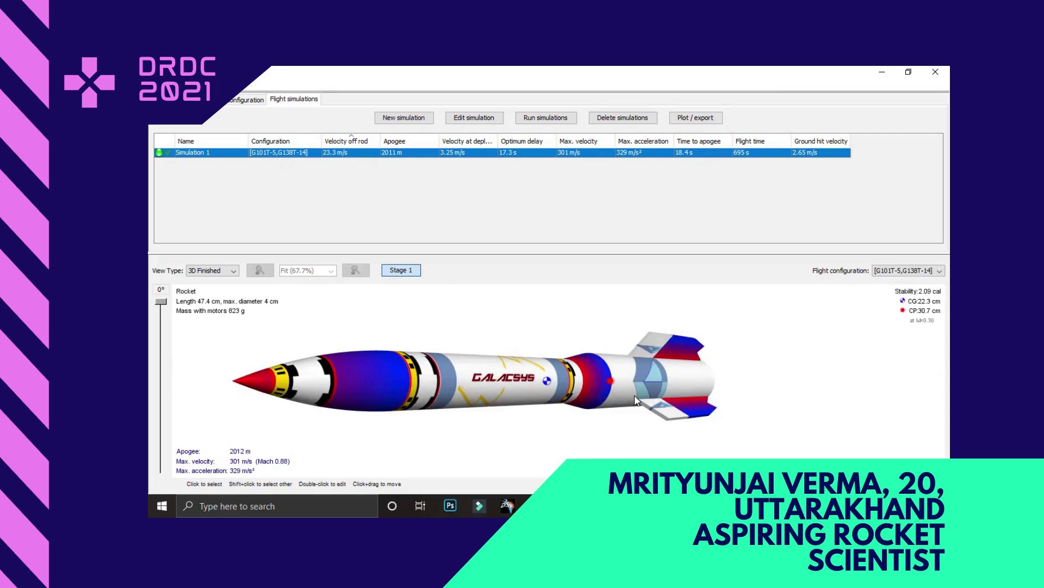
scroll(601, 405, "up", 2)
scroll(598, 405, "up", 3)
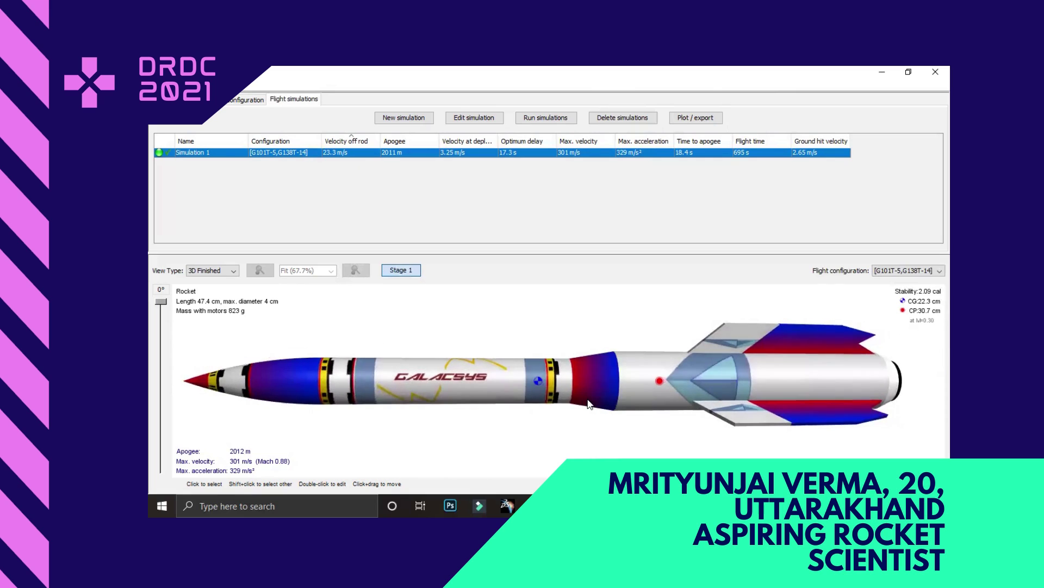